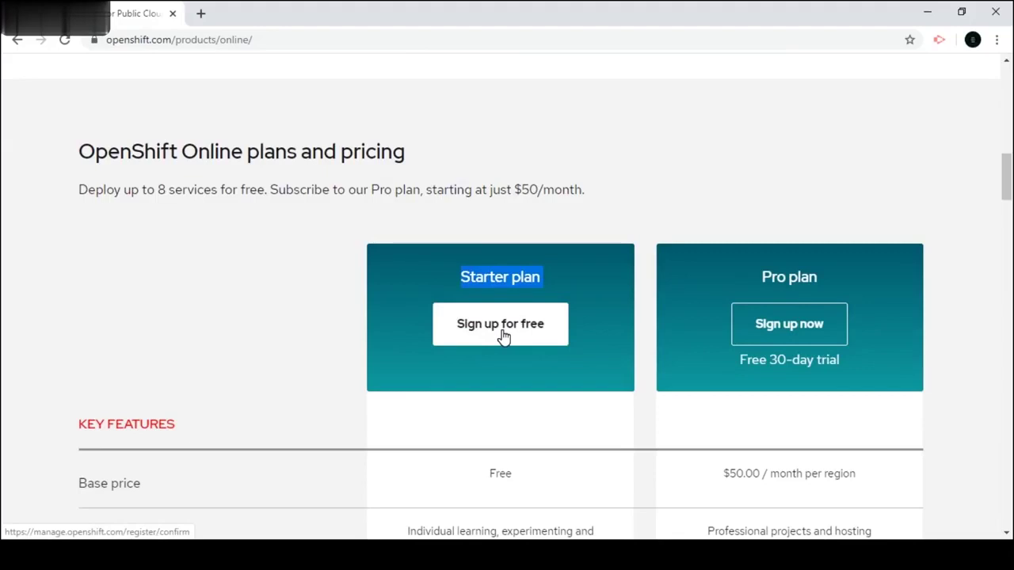
# Start the free Starter plan sign-up for OpenShift Online and open the form for creating a new Red Hat account.
pyautogui.click(503, 337)
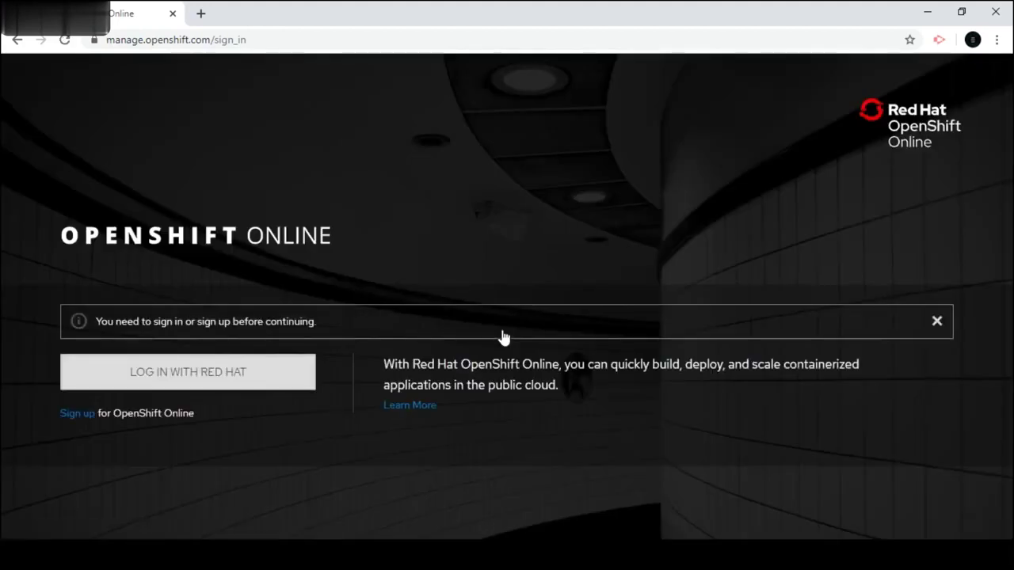
pyautogui.click(77, 412)
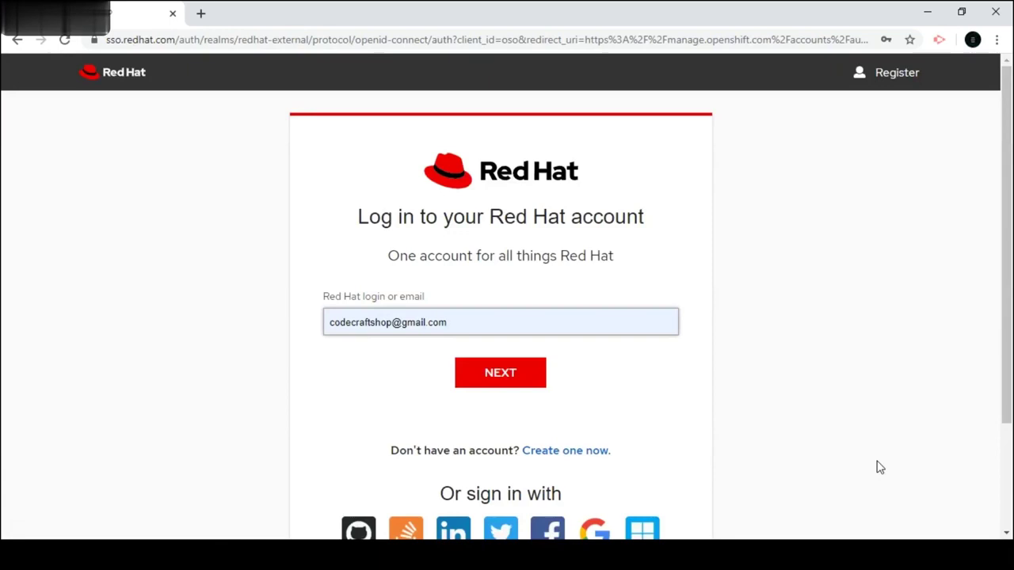
pyautogui.moveTo(1006, 236); pyautogui.dragTo(1008, 283)
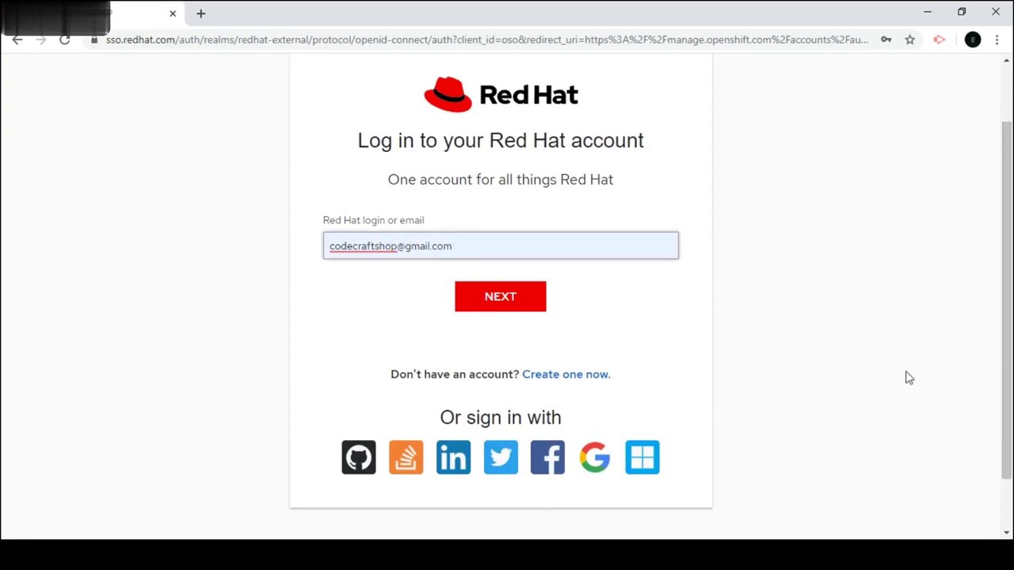
pyautogui.scroll(1, 1006, 178)
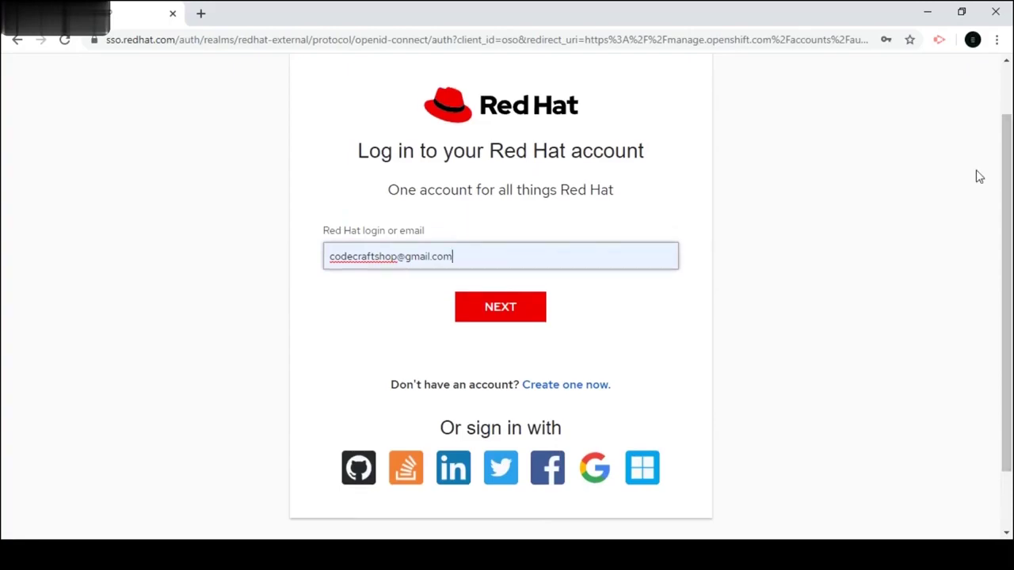
pyautogui.click(574, 388)
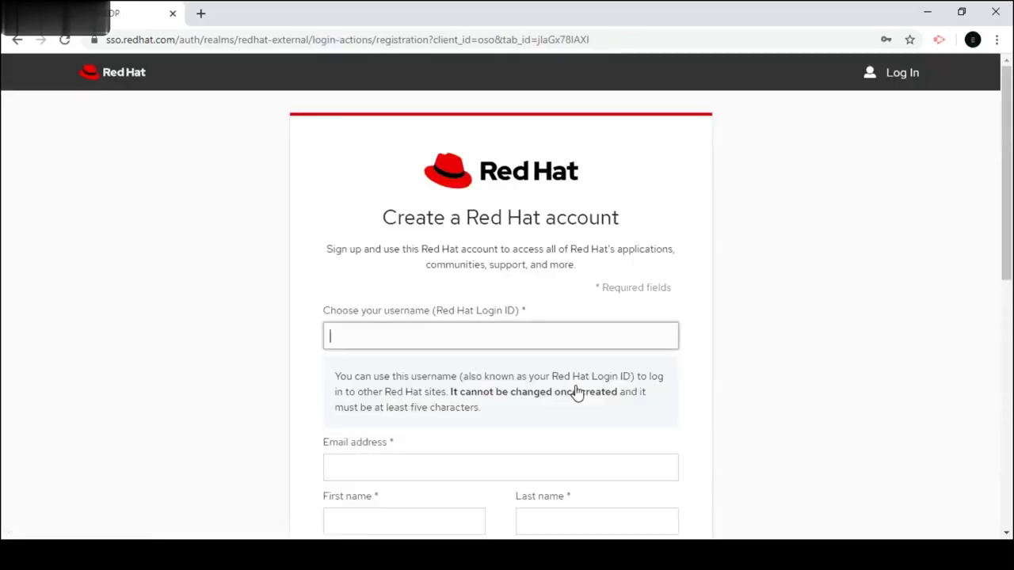
# Fill in the Red Hat Login ID on the registration form with the suggested shop e-mail address, leaving the email address field empty.
pyautogui.scroll(-1, 1011, 166)
pyautogui.moveTo(1011, 166); pyautogui.dragTo(1011, 269)
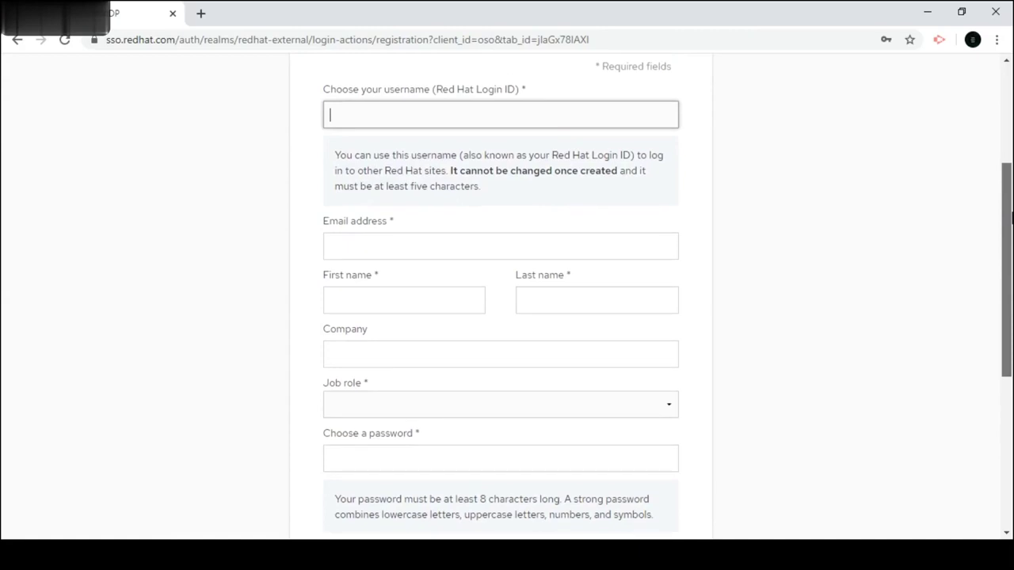
pyautogui.click(518, 121)
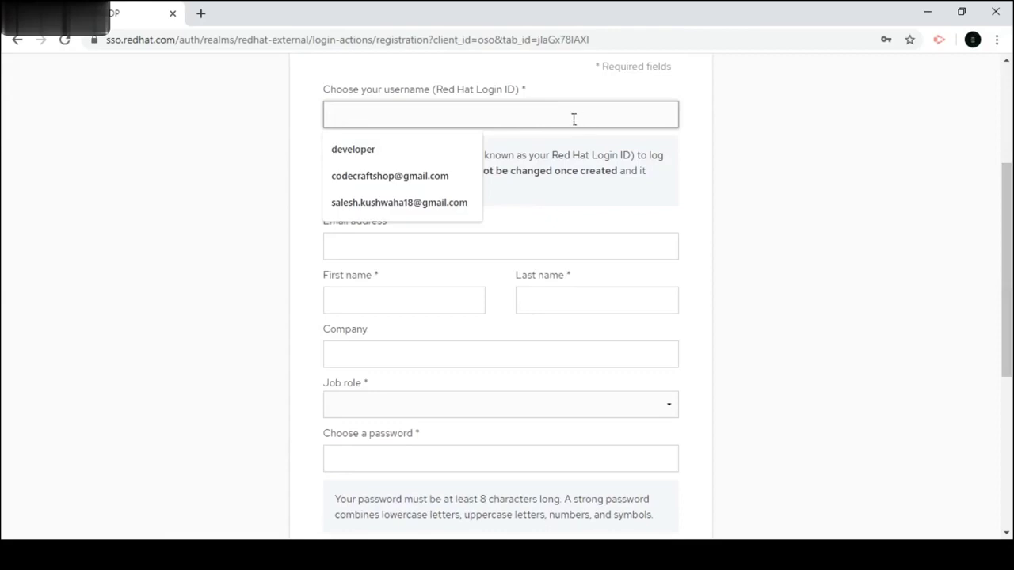
pyautogui.click(421, 187)
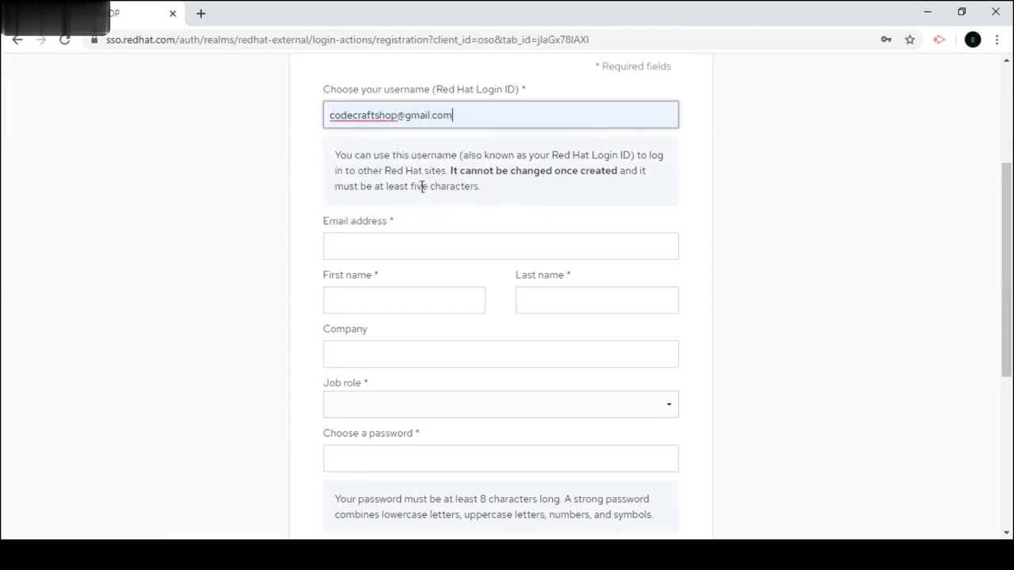
pyautogui.click(398, 257)
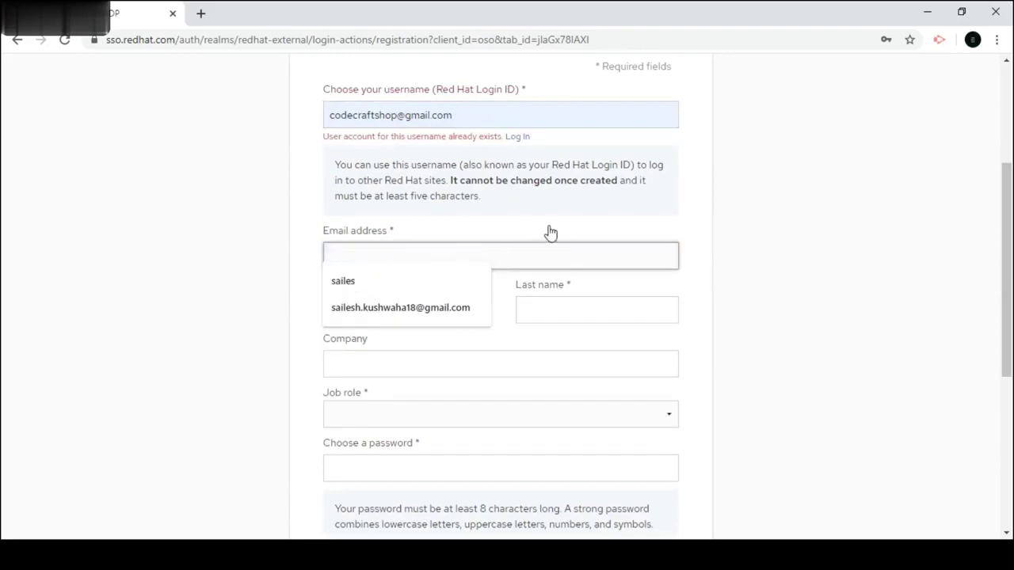
pyautogui.press('Escape')
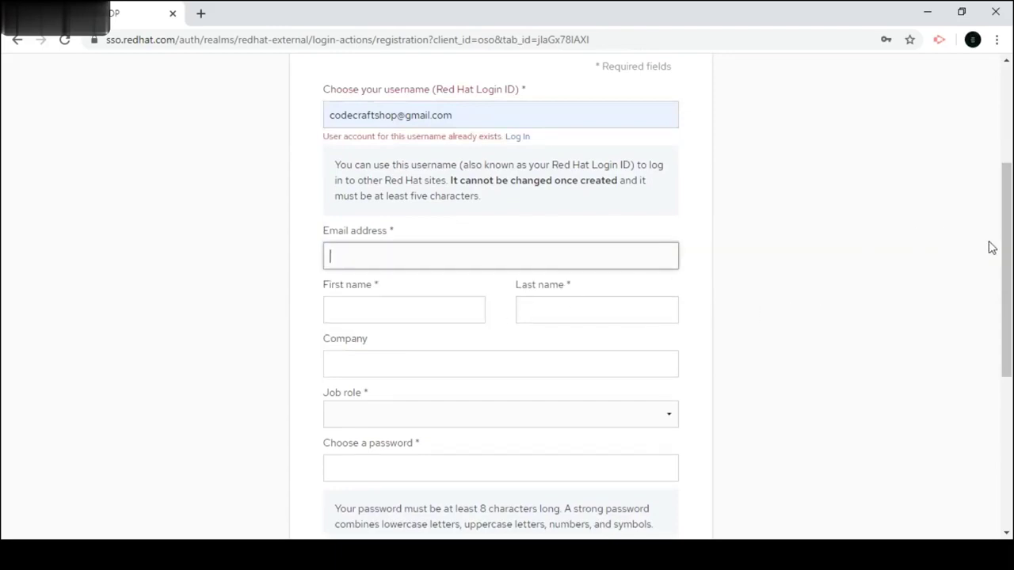
# Agree to all the terms and conditions on the registration form and return to the login page without submitting.
pyautogui.scroll(-5, 1008, 229)
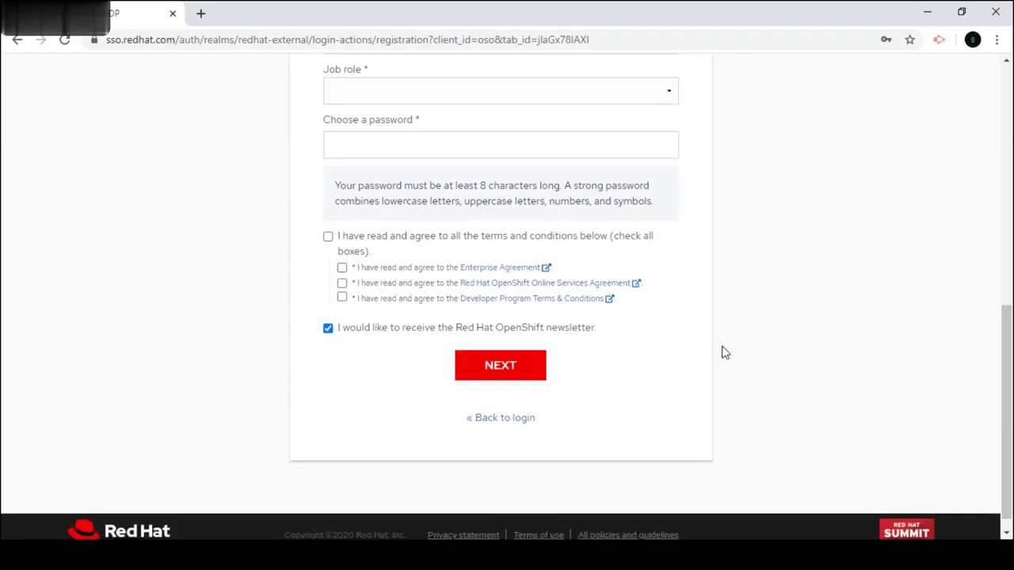
pyautogui.click(328, 236)
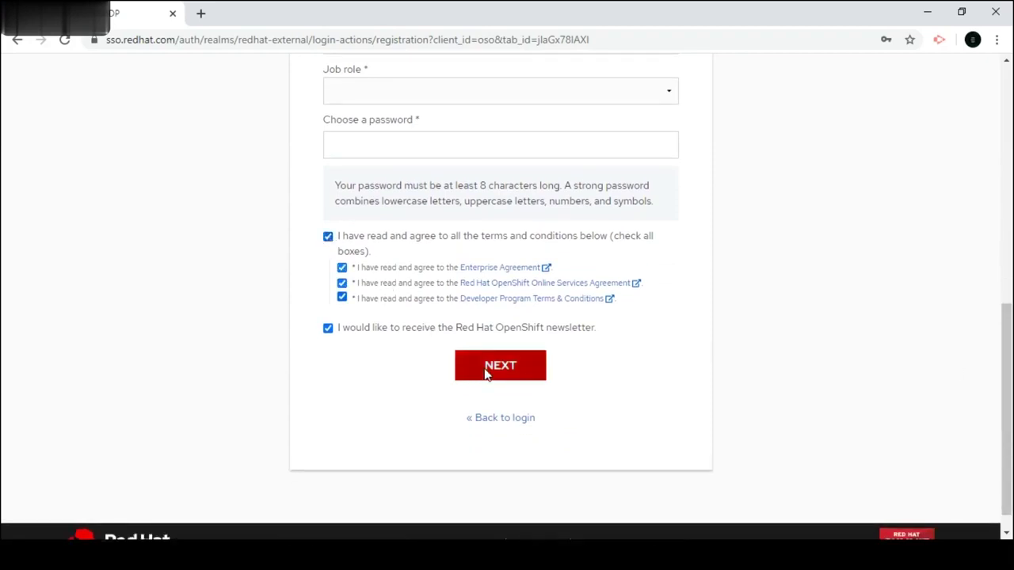
pyautogui.moveTo(1008, 395)
pyautogui.mouseDown()
pyautogui.moveTo(1010, 301)
pyautogui.moveTo(1012, 381)
pyautogui.mouseUp()
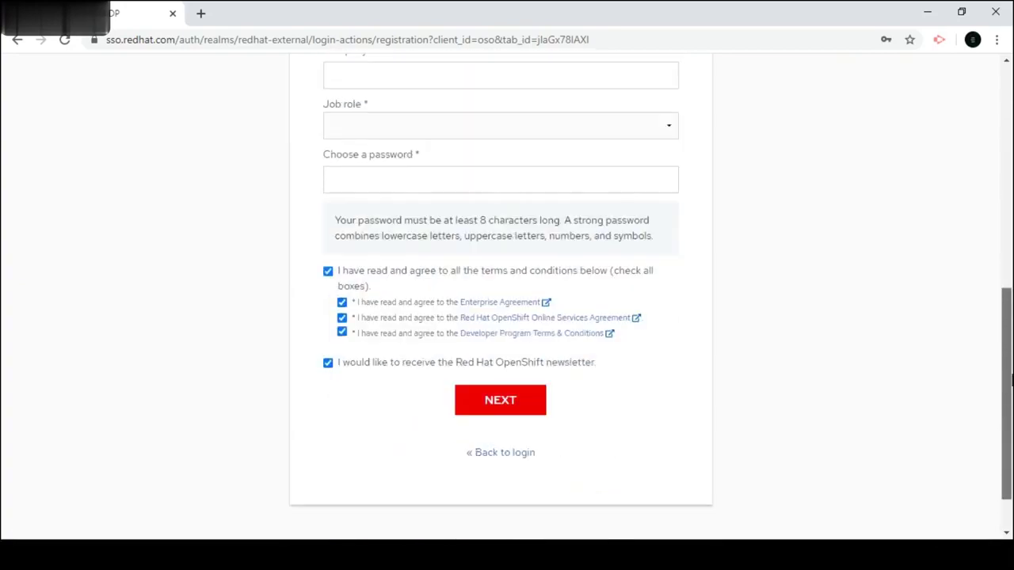
pyautogui.click(509, 458)
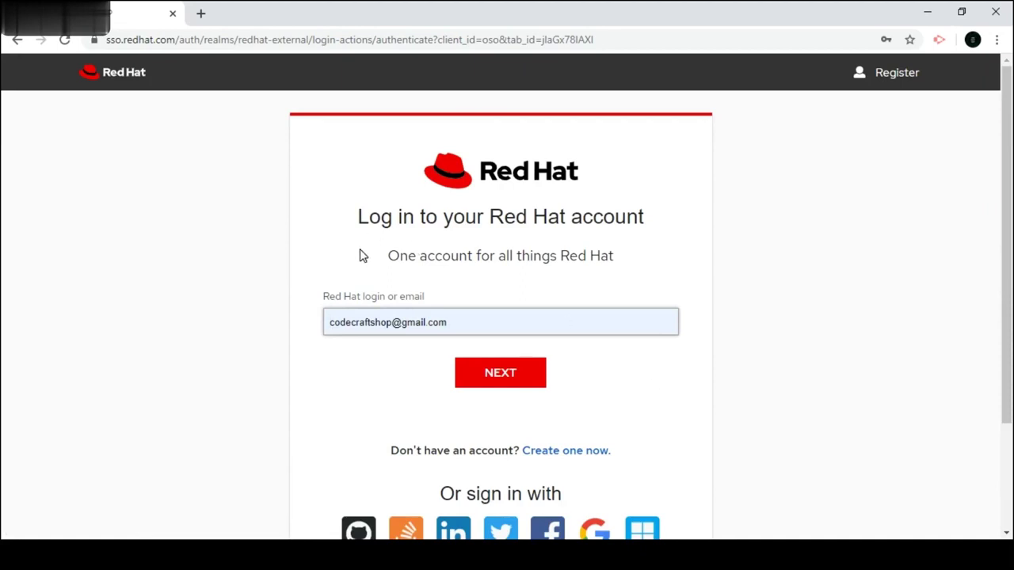
# Go to manage.openshift.com.
pyautogui.click(117, 44)
pyautogui.write('man')
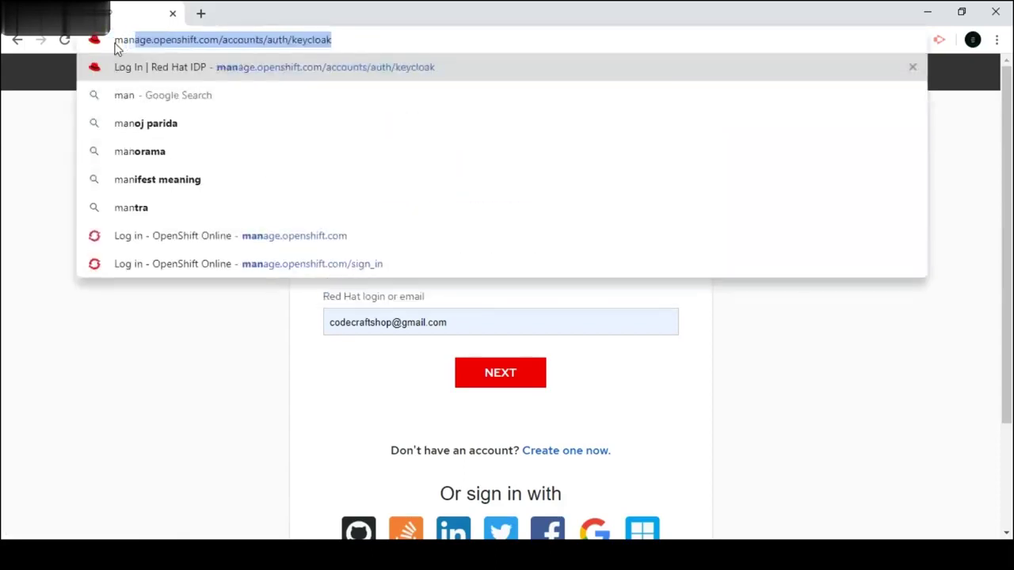
pyautogui.write('age.ope')
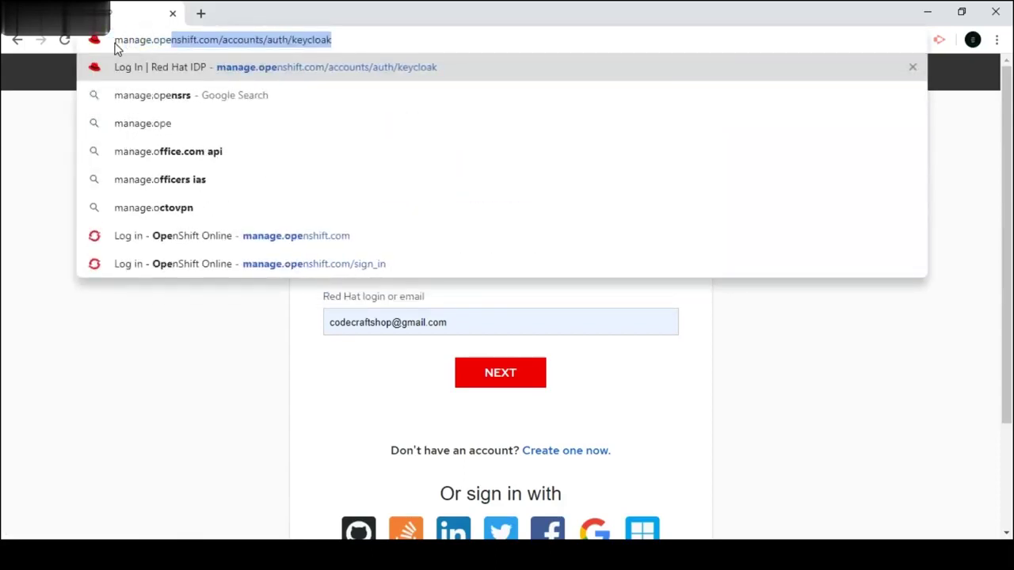
pyautogui.write('nshift.com')
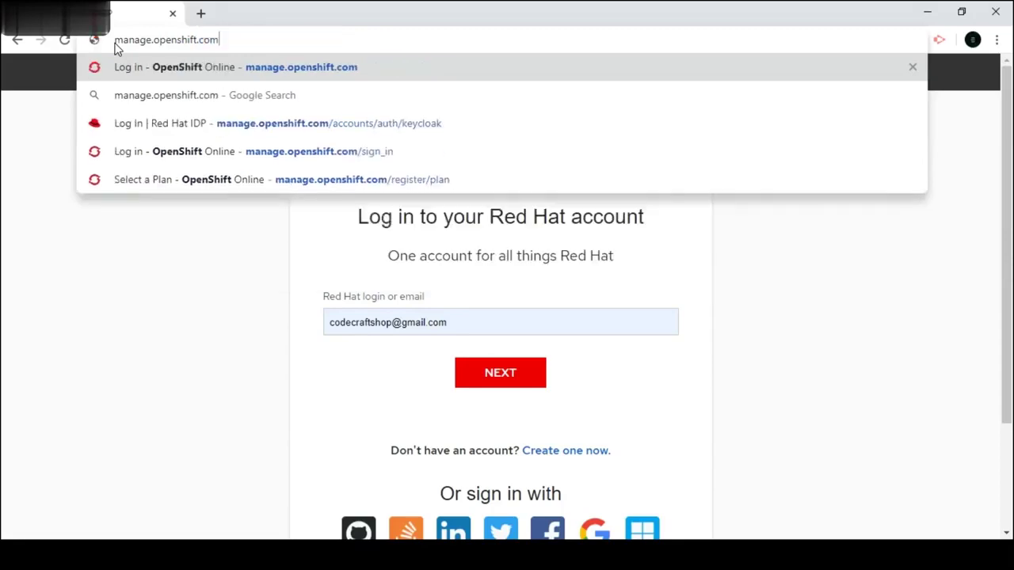
pyautogui.press('Return')
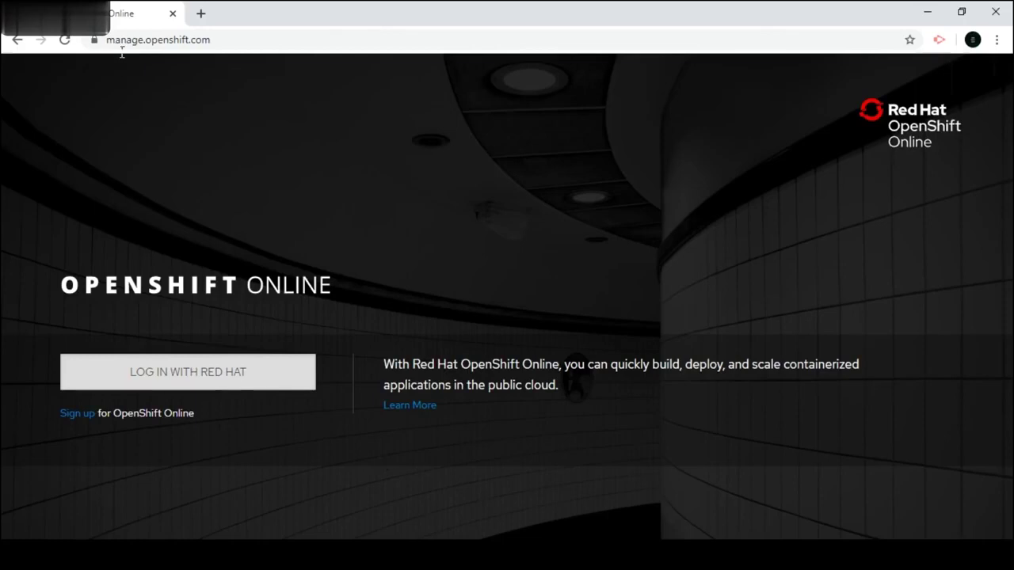
# Log in to OpenShift Online with the existing Red Hat account, using the prefilled e-mail and saved password.
pyautogui.click(208, 375)
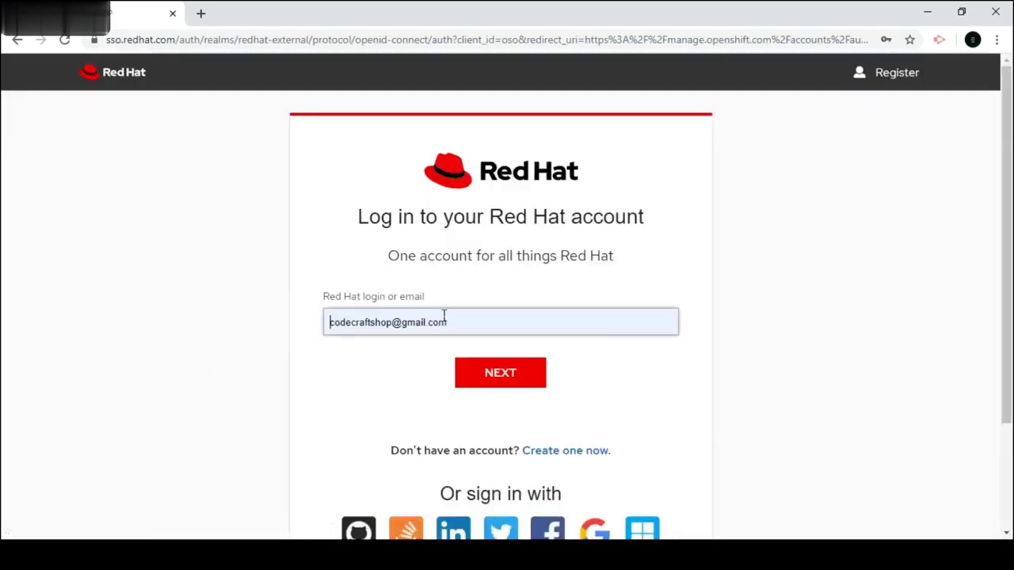
pyautogui.click(507, 372)
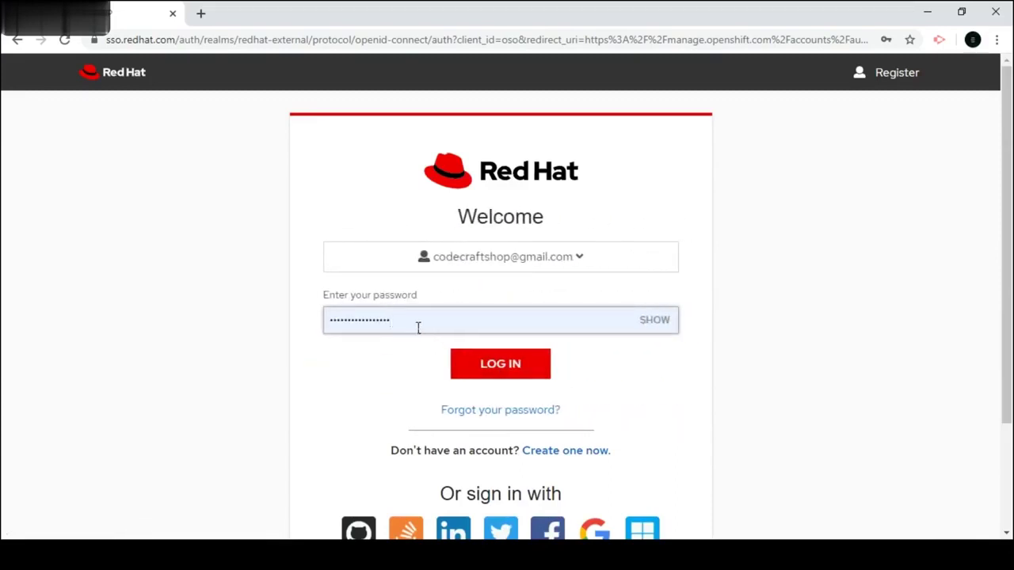
pyautogui.click(522, 367)
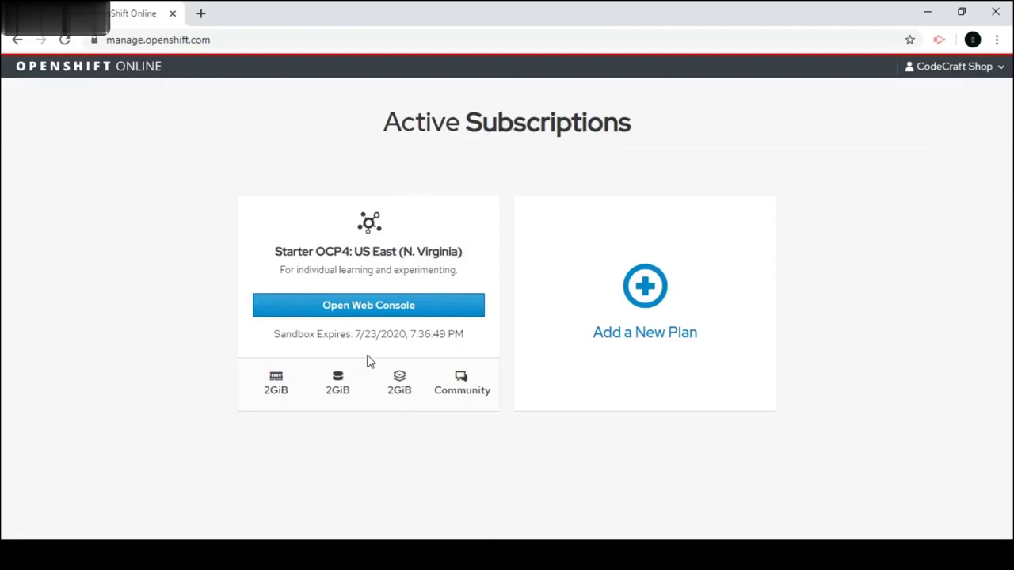
# Highlight the sandbox expiry date of the Starter OCP4: US East (N. Virginia) subscription and open its web console.
pyautogui.moveTo(355, 335); pyautogui.dragTo(418, 336)
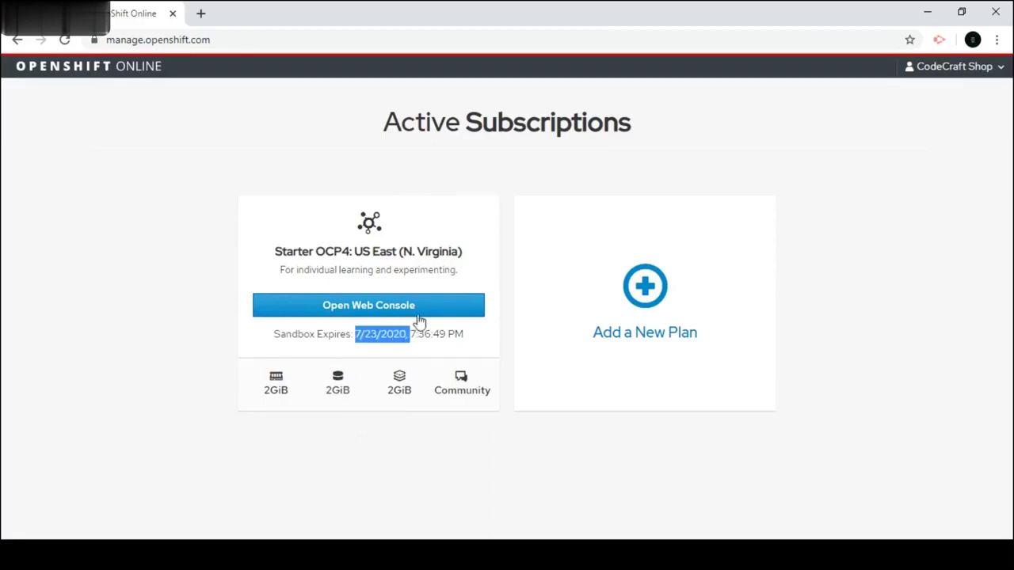
pyautogui.click(402, 311)
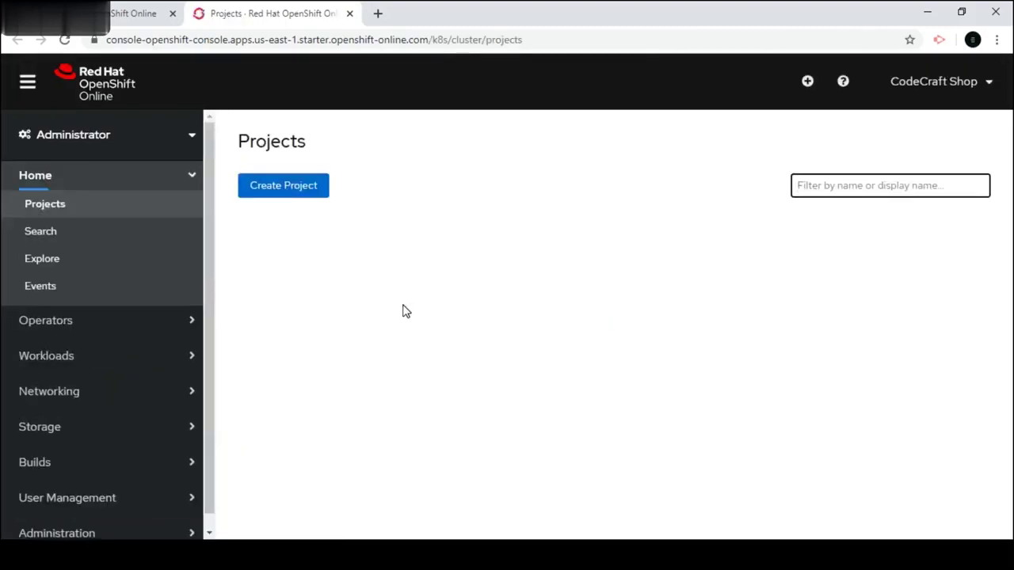
# Switch the console to the Developer perspective, return to the Administrator perspective, and show the perspective choices again.
pyautogui.click(195, 139)
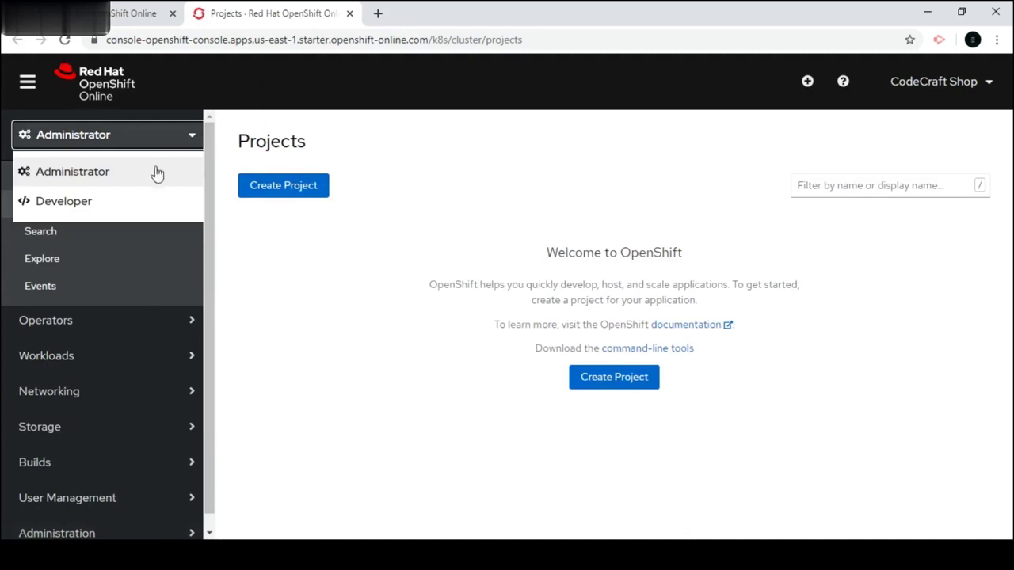
pyautogui.click(121, 203)
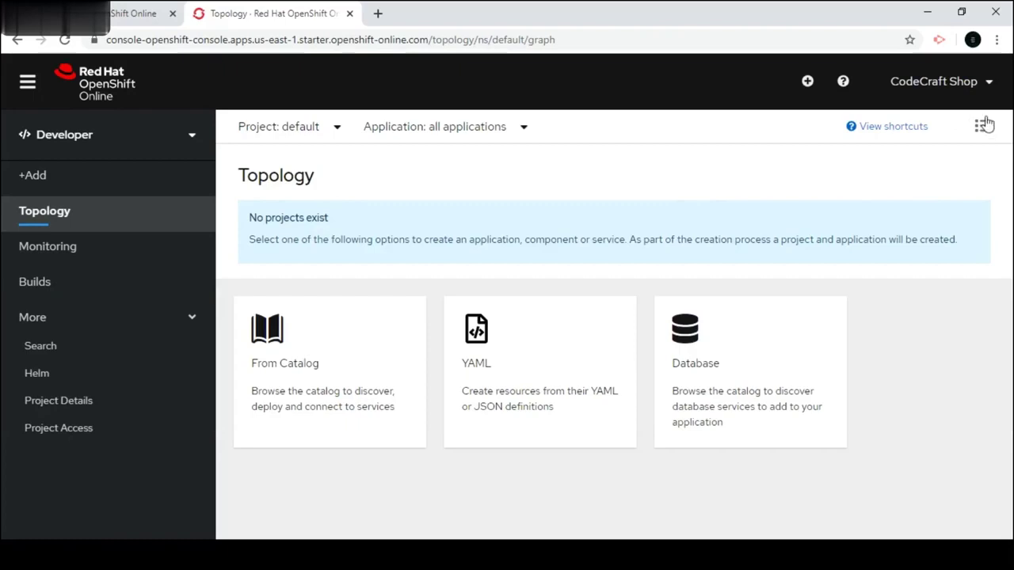
pyautogui.click(197, 138)
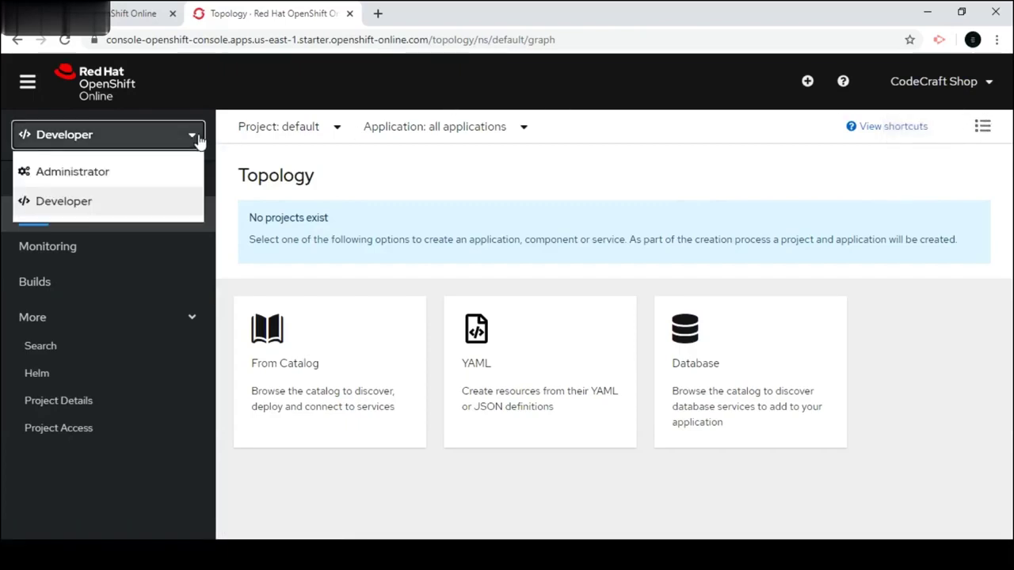
pyautogui.click(153, 176)
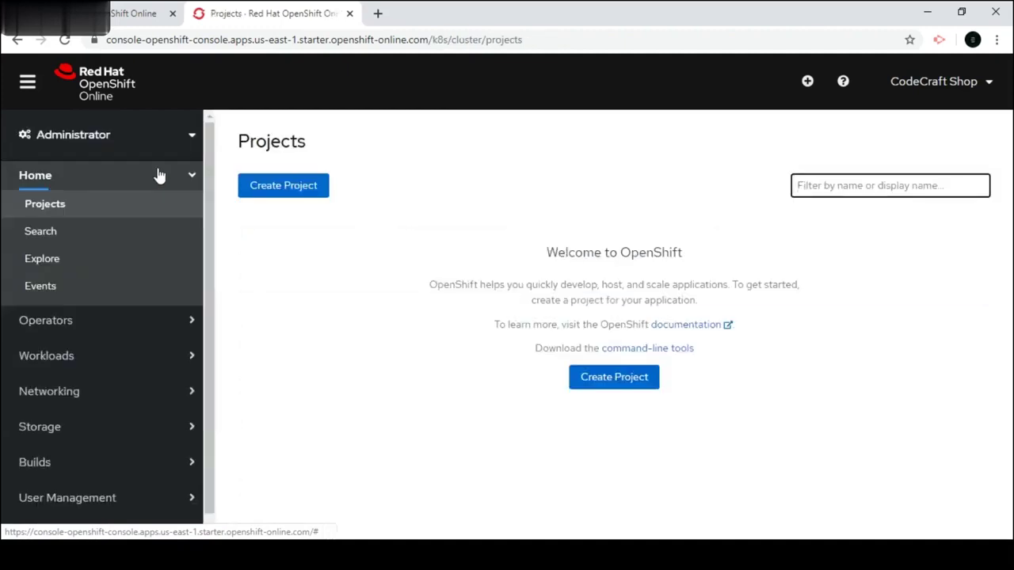
pyautogui.click(195, 136)
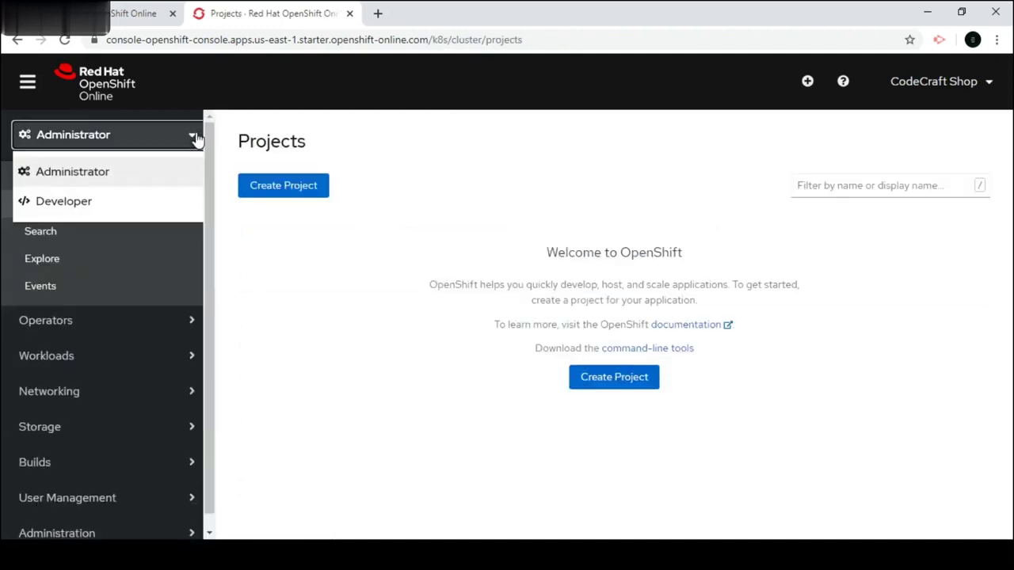